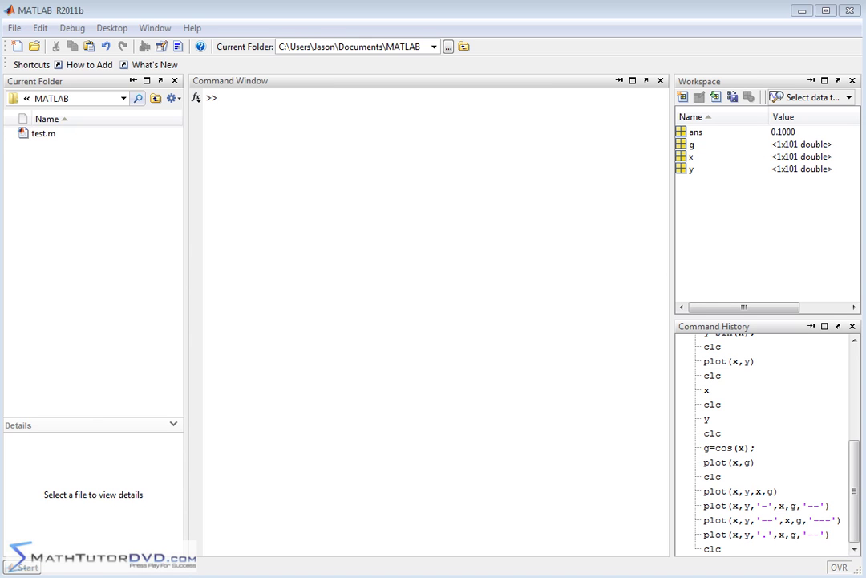
- List the values of x in the Command Window
click(319, 145)
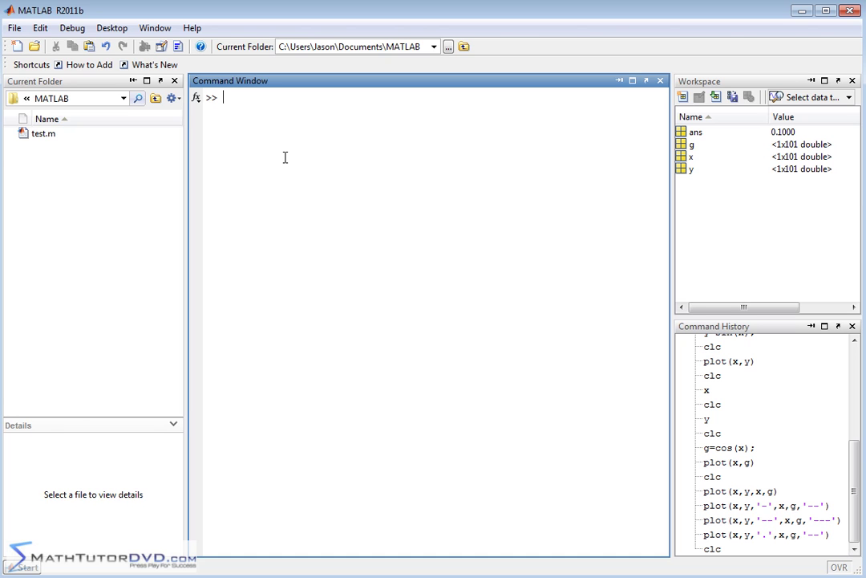
text(x)
key(Return)
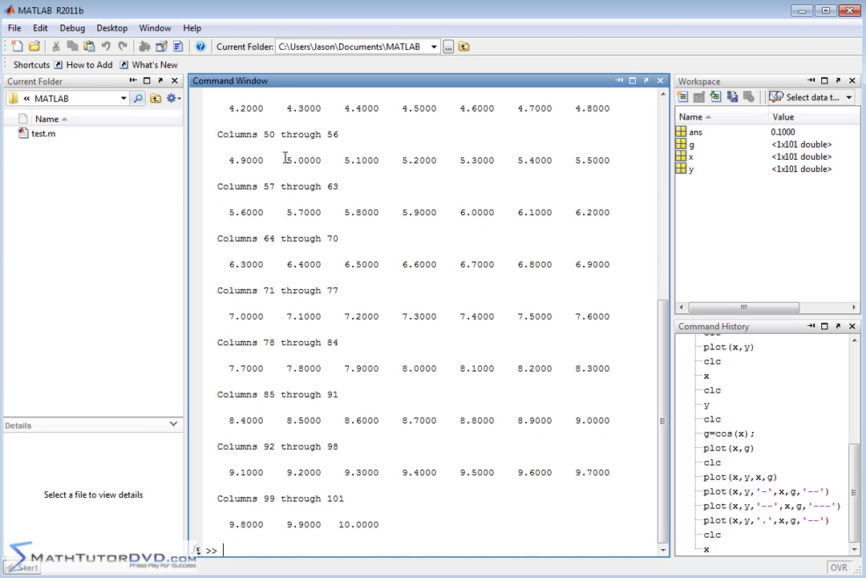
- Clear the Command Window and run plot(x,y,x,g) to overlay the sine and cosine curves
text(clc)
key(Return)
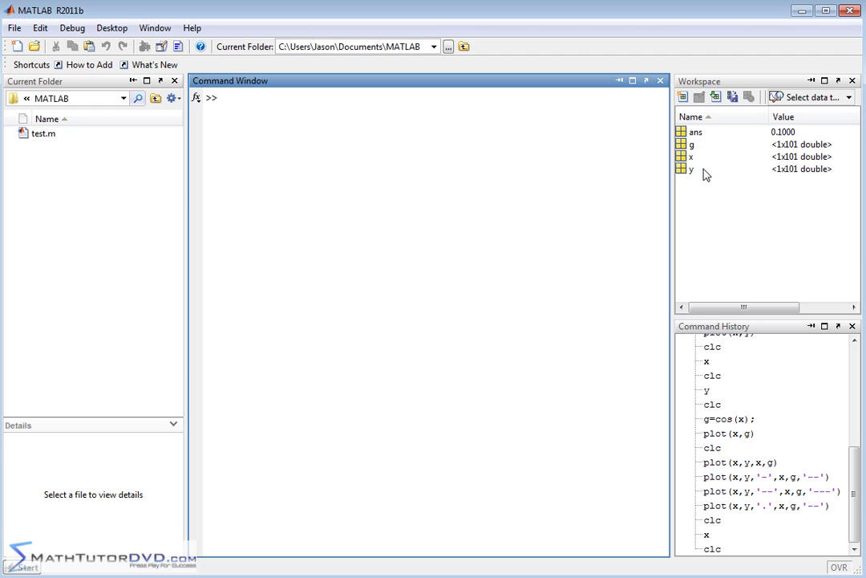
text(plot(x,y,x,g))
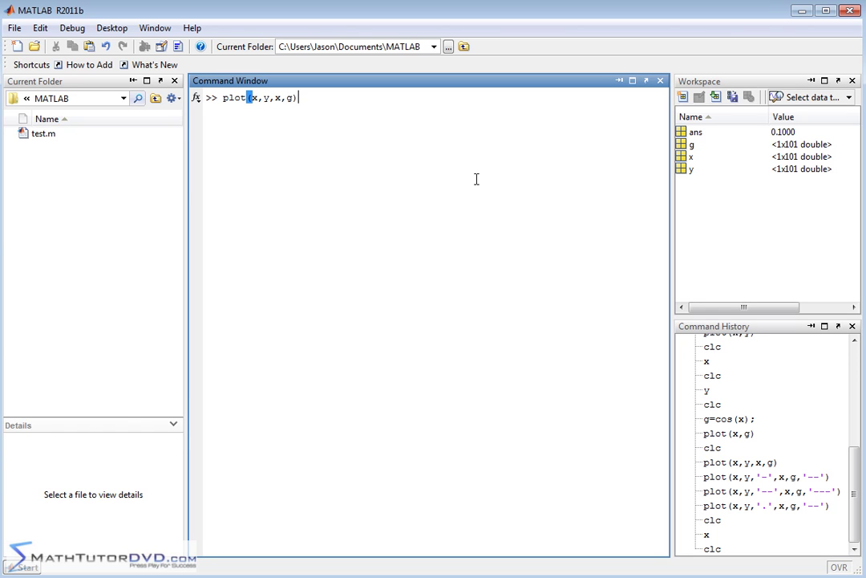
key(Return)
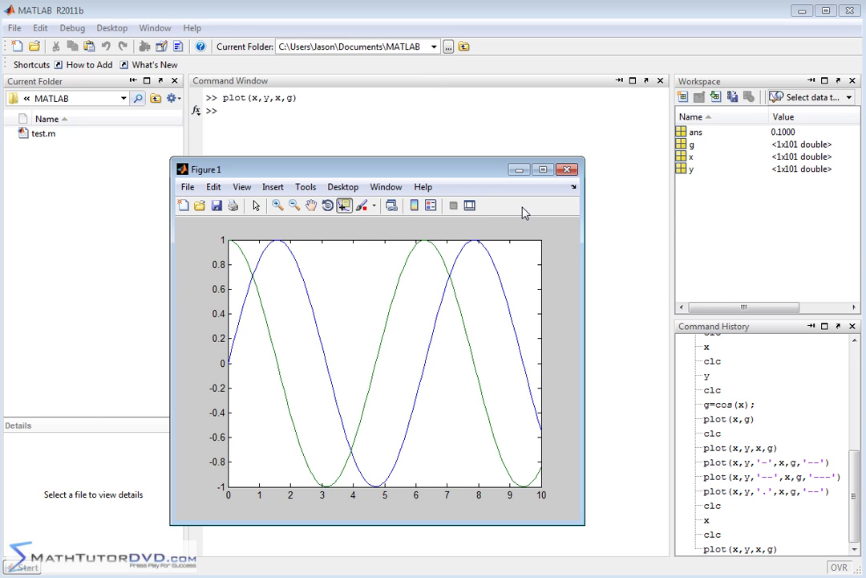
- Edit the recalled plot command to plot(x,y,'-',x,g,'--') and run it for solid sine, dashed cosine
click(370, 116)
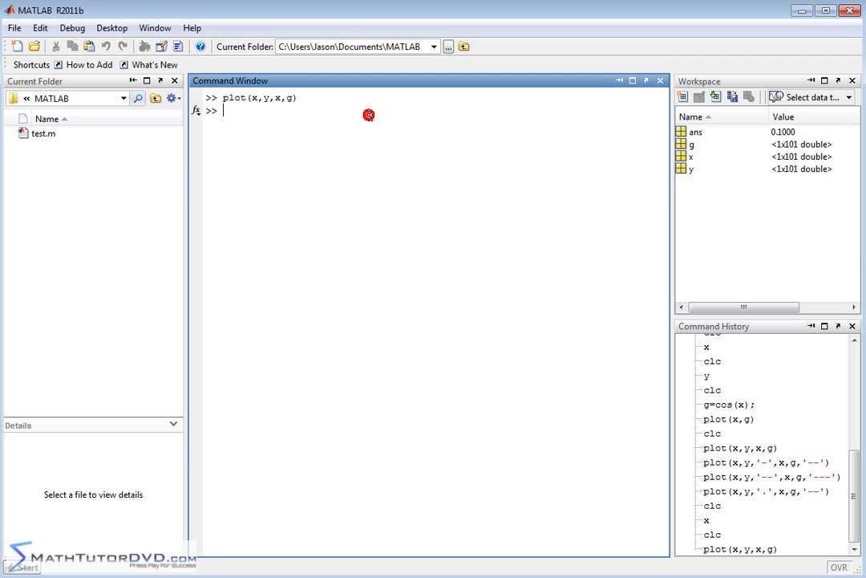
key(Up)
drag(311, 111, 275, 110)
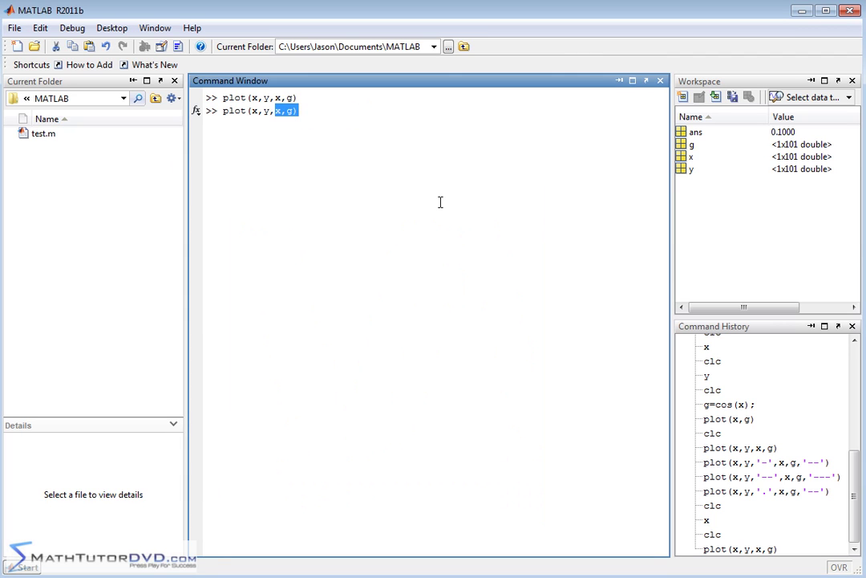
key(BackSpace)
text('-',x,)
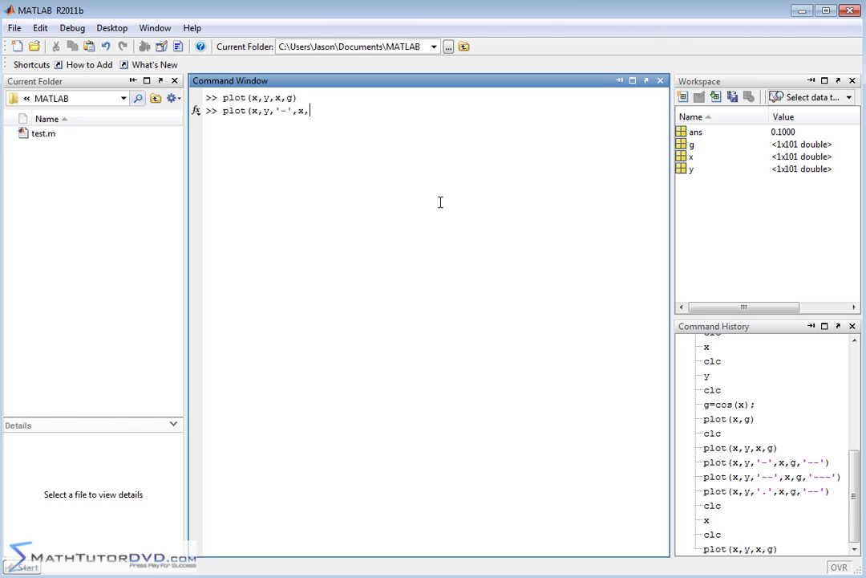
text(g,'--'))
click(284, 110)
double_click(284, 110)
double_click(332, 110)
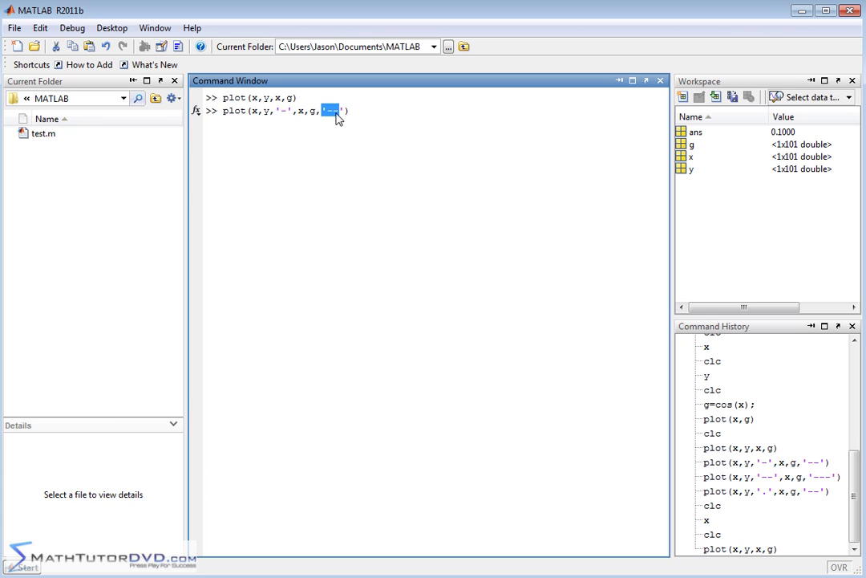
click(342, 110)
key(Return)
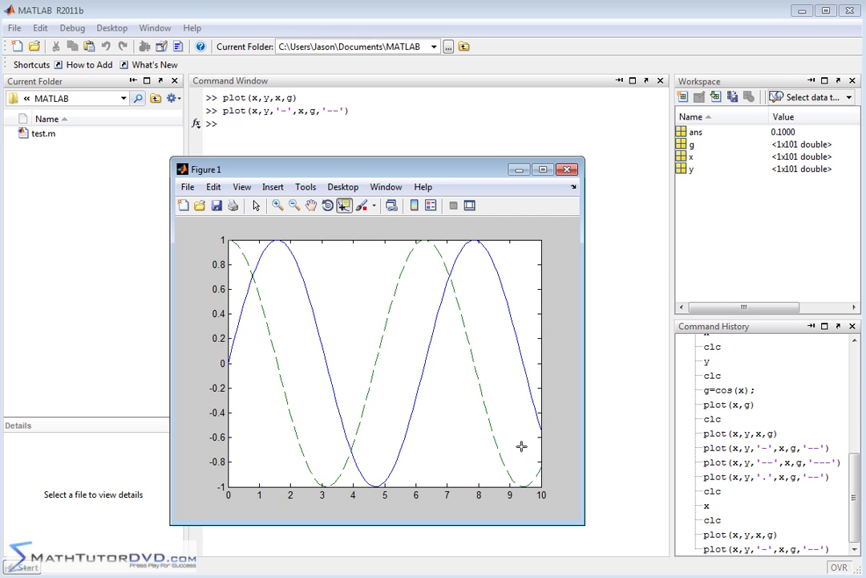
- Change the sine style from '-' to '.' and rerun plot(x,y,'.',x,g,'--')
click(295, 124)
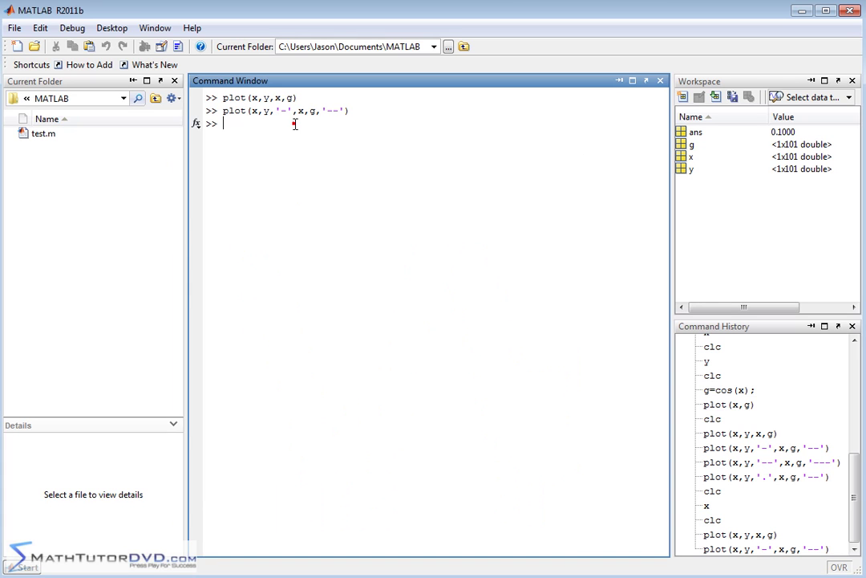
key(Up)
key(Left)
key(Left)
key(Left)
key(Left)
key(Left)
key(Left)
key(Left)
key(Left)
key(Left)
key(Left)
key(BackSpace)
text(.)
key(Return)
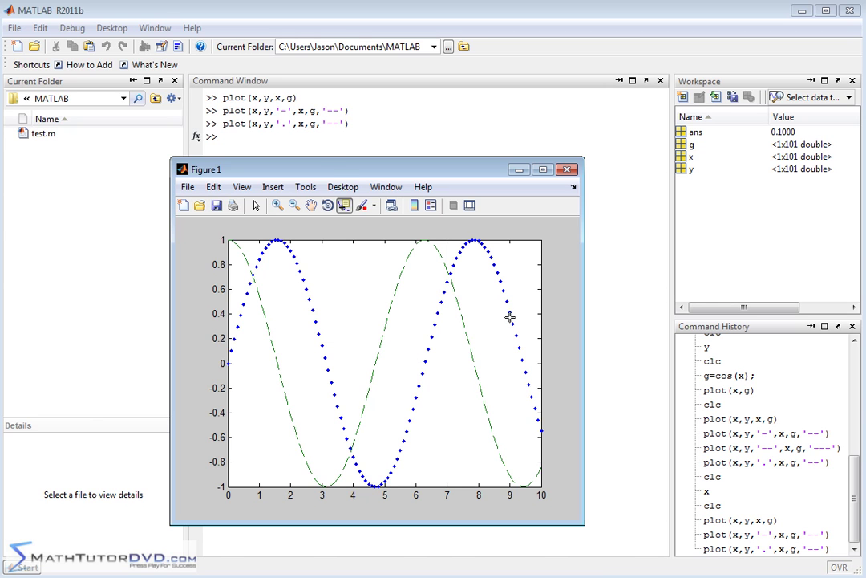
click(302, 141)
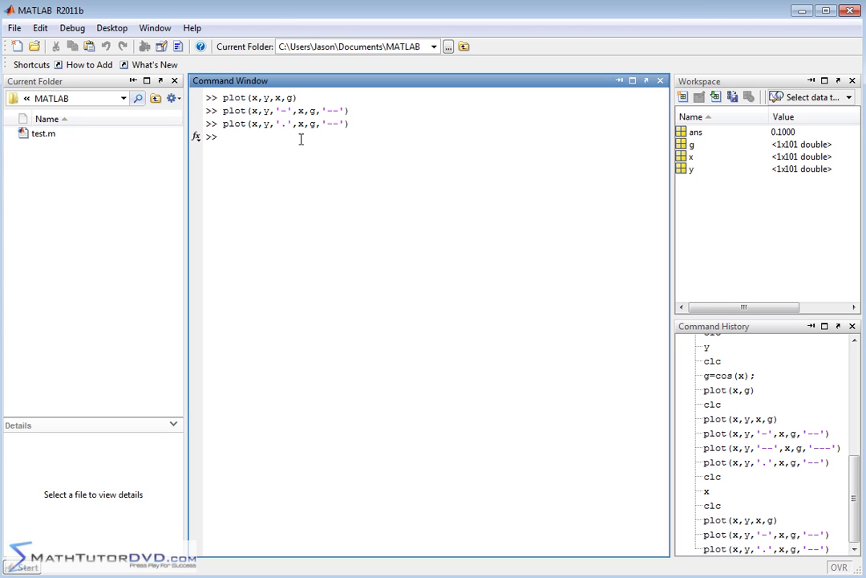
- Add grid lines with grid on, then remove them with grid off
text(grid on)
key(Return)
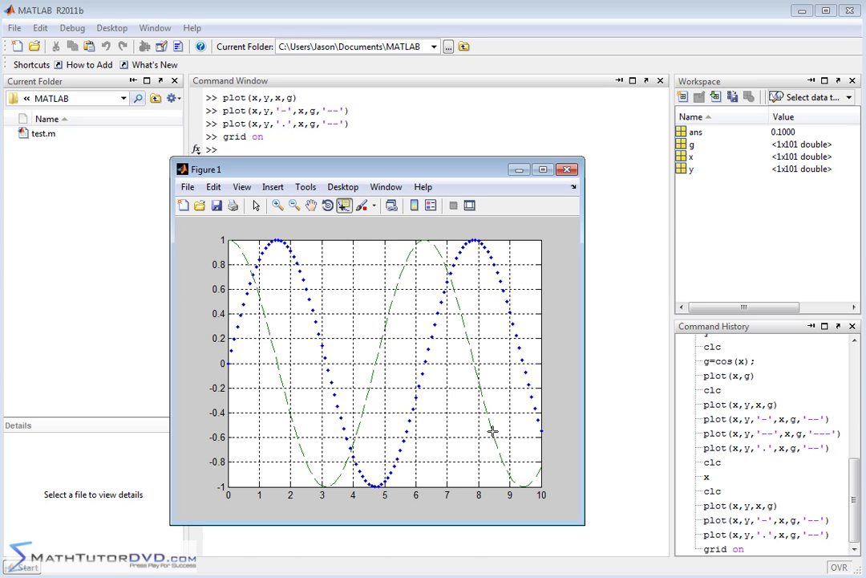
click(635, 298)
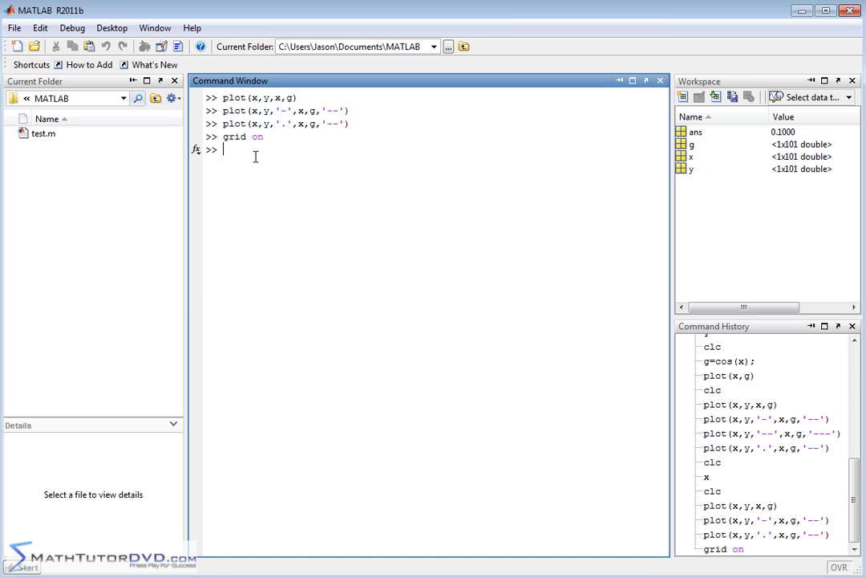
text(grid off)
key(Return)
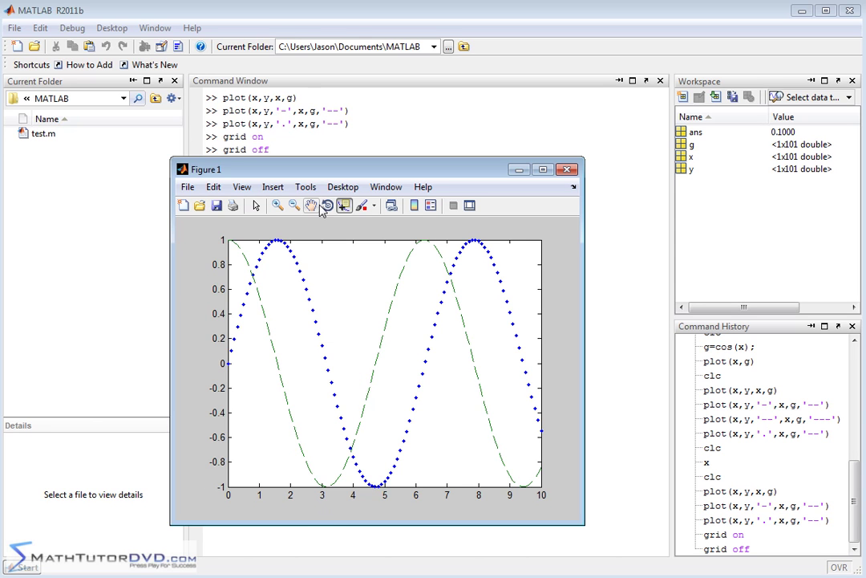
- Insert the figure title 'Sin and Cos Graphs'
click(273, 187)
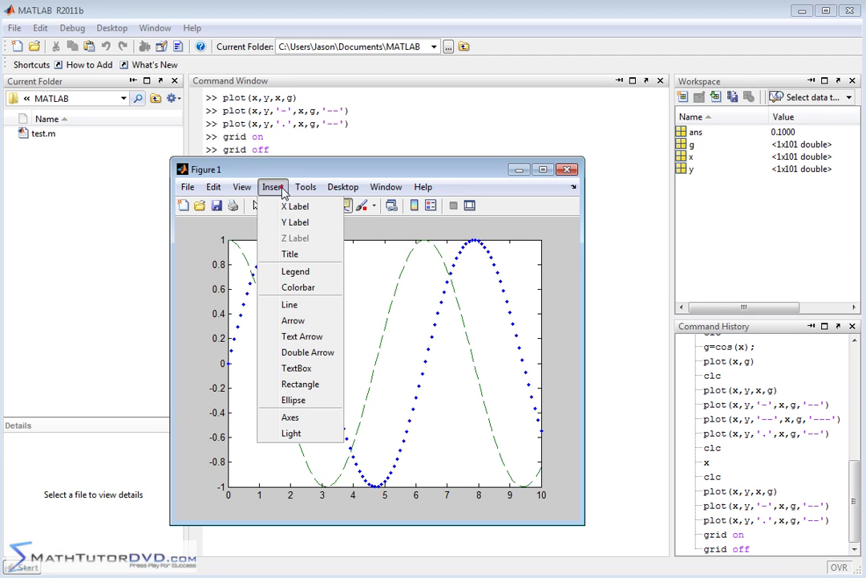
click(294, 250)
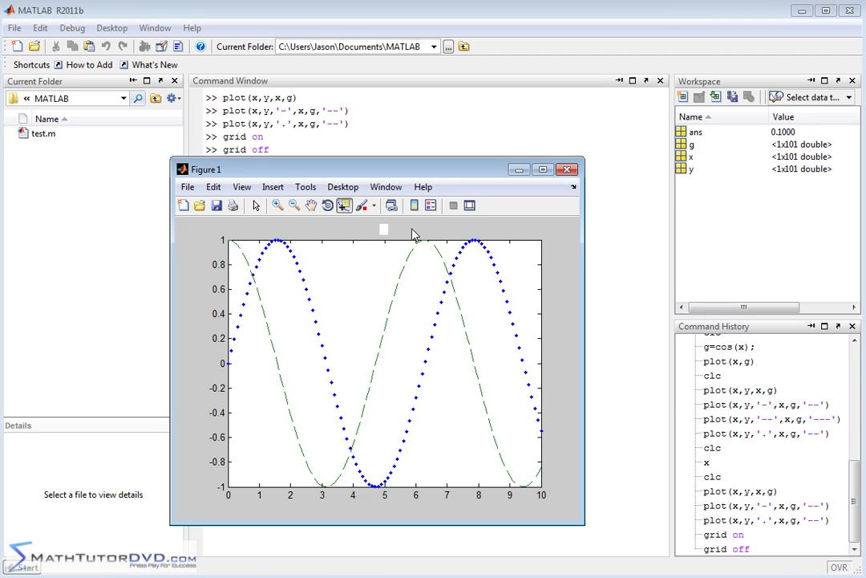
text(Sin and Cos Graphs)
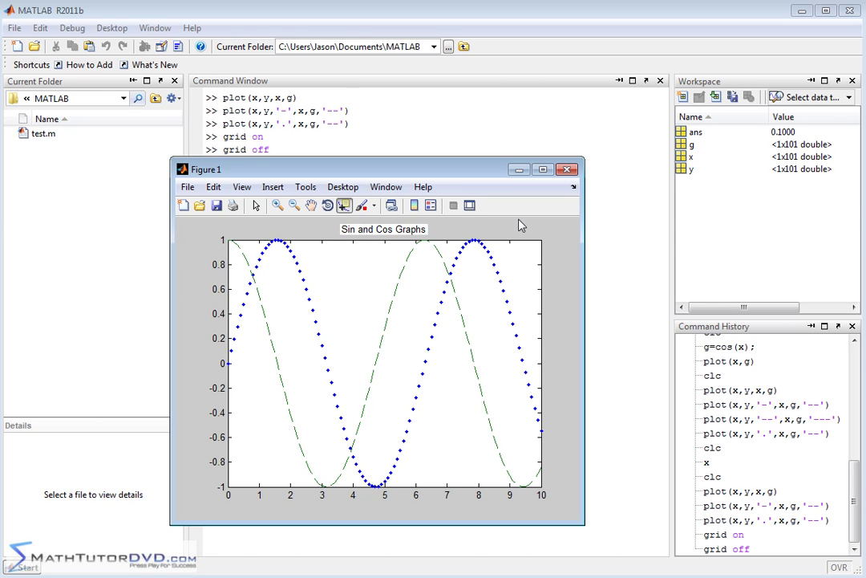
click(516, 227)
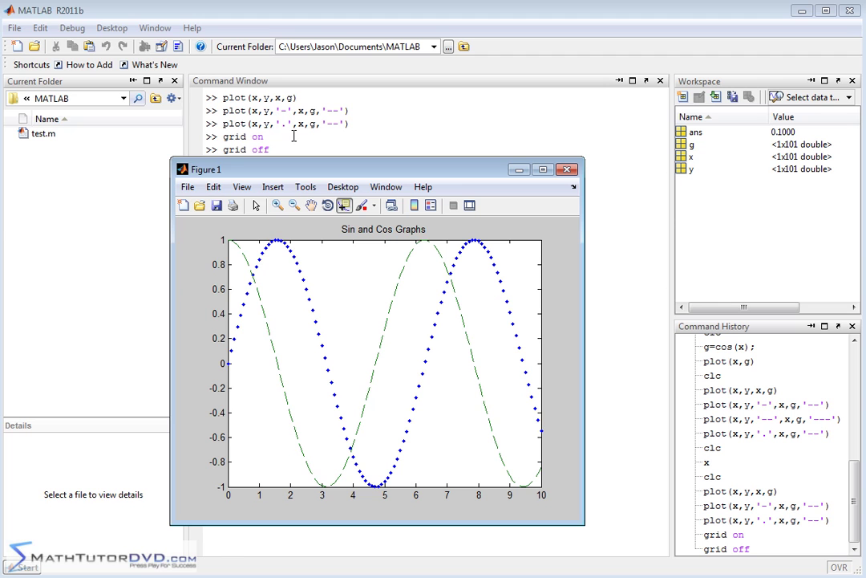
- Insert the x-axis label 'x-axis'
click(277, 188)
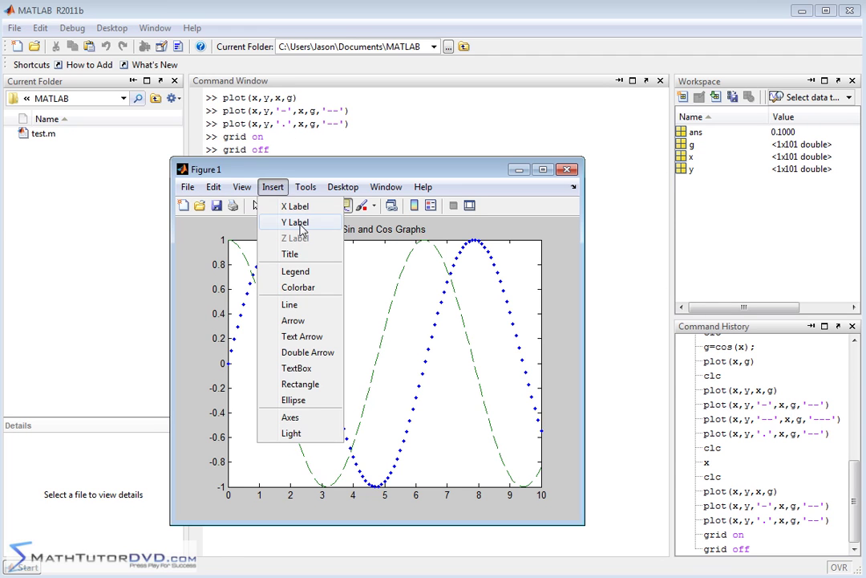
click(293, 207)
text(x-axis)
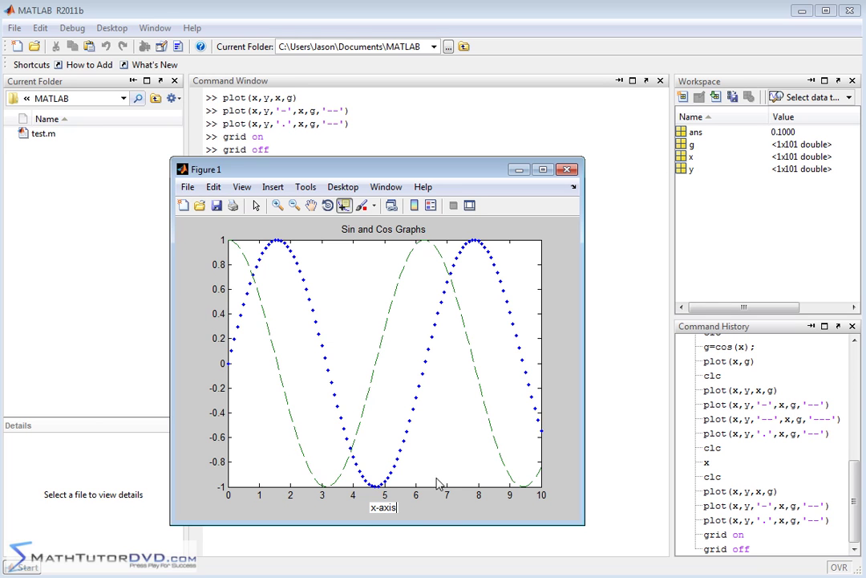
click(435, 510)
- Insert the y-axis label 'y-axis'
click(273, 187)
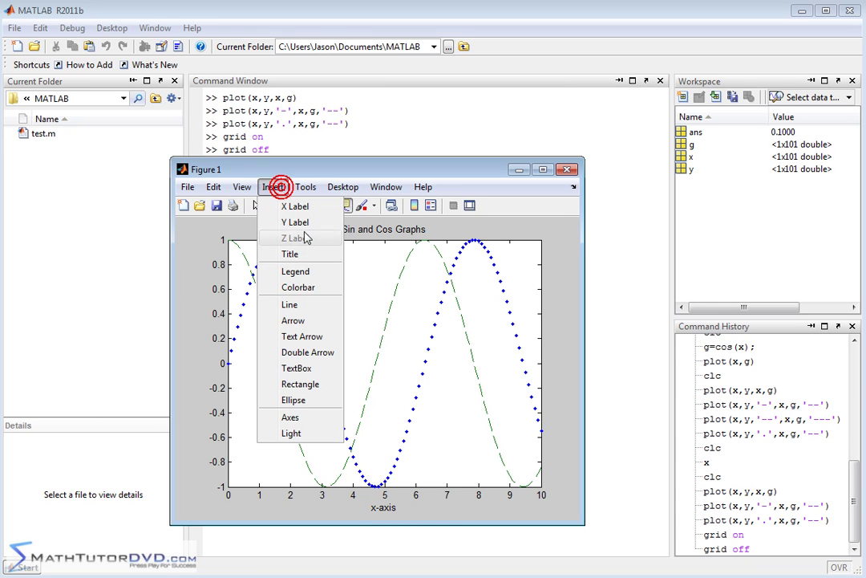
click(280, 218)
text(y)
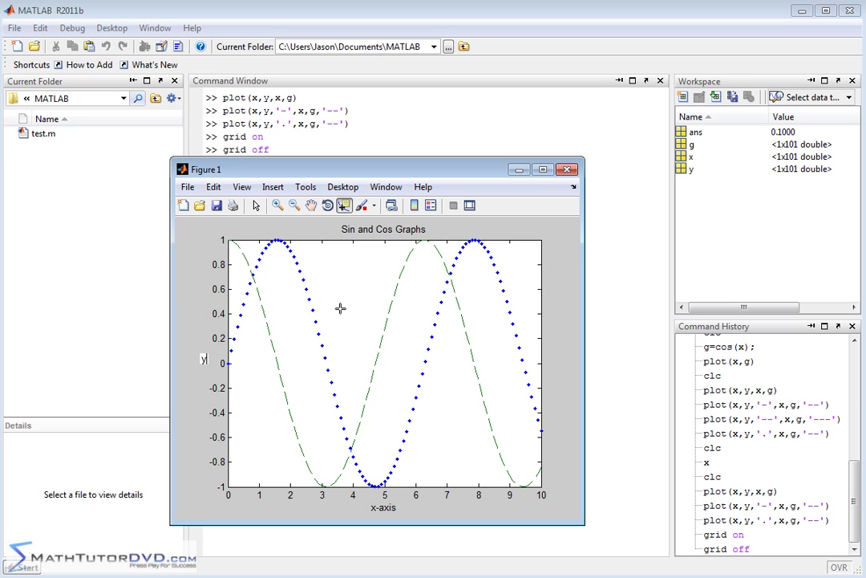
text(-axis)
click(164, 356)
- Insert the default legend showing data1 and data2 via Insert > Legend
click(273, 187)
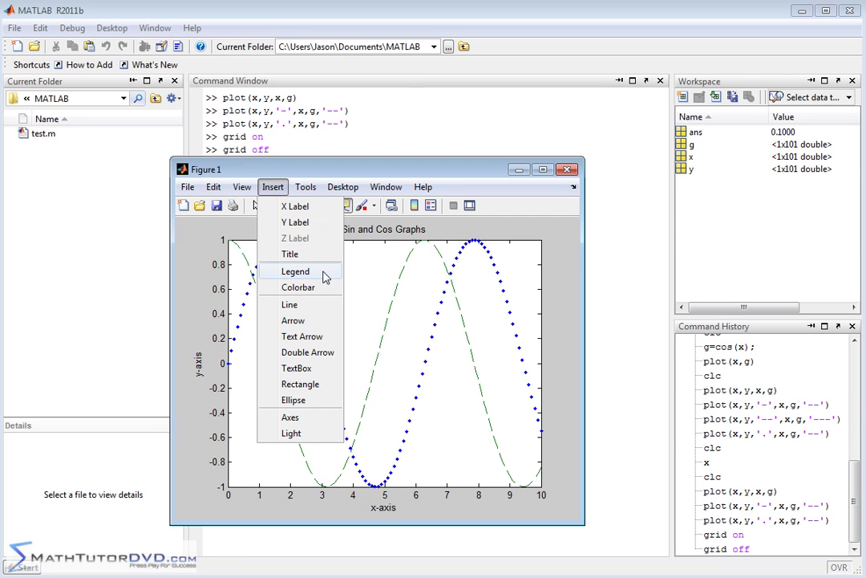
click(295, 272)
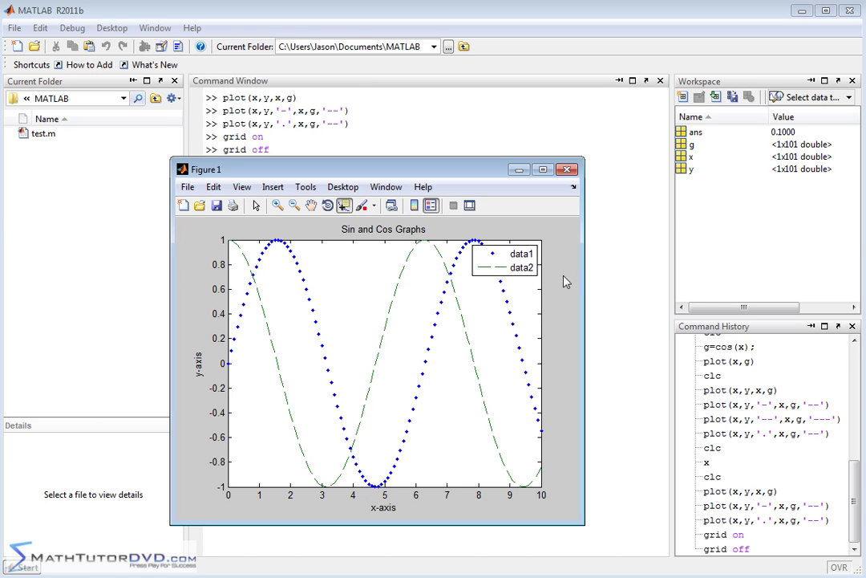
- Remove the default legend and run legend('Sin(x)','Cos(x)') in the Command Window
click(273, 186)
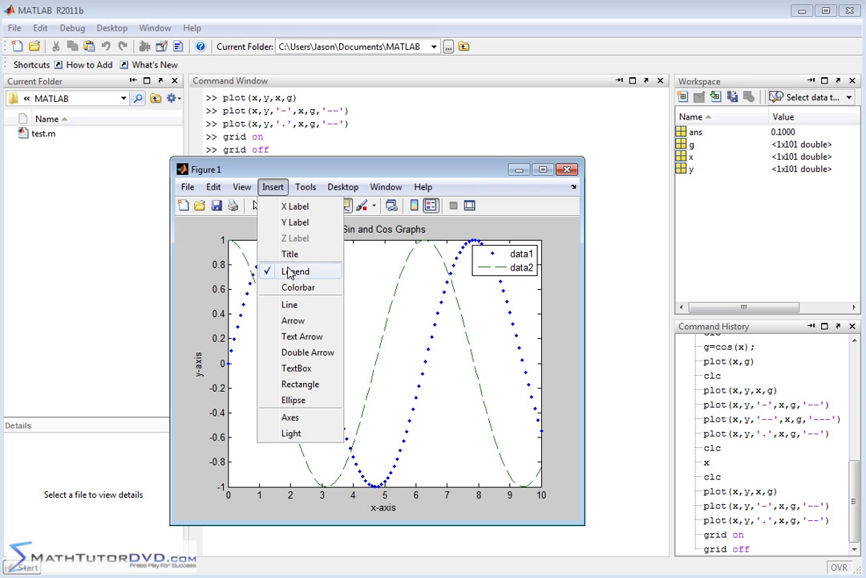
click(321, 273)
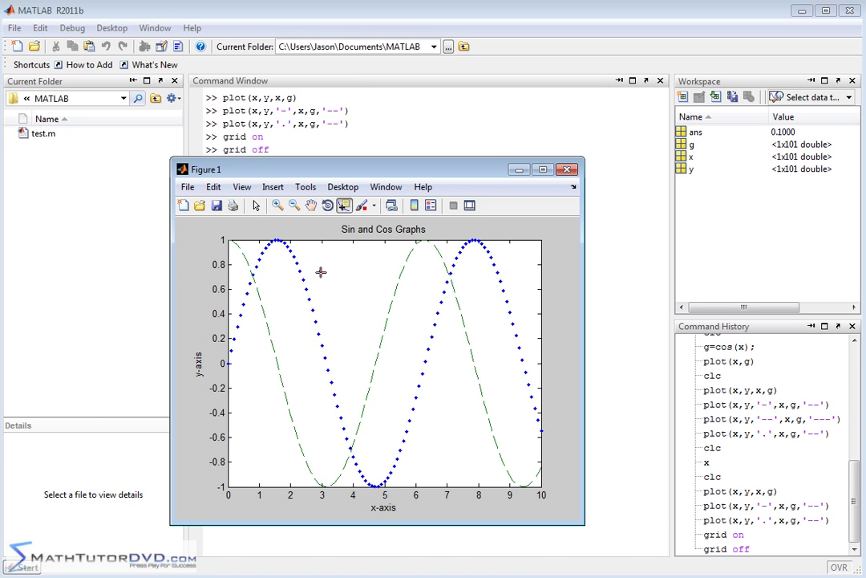
click(425, 9)
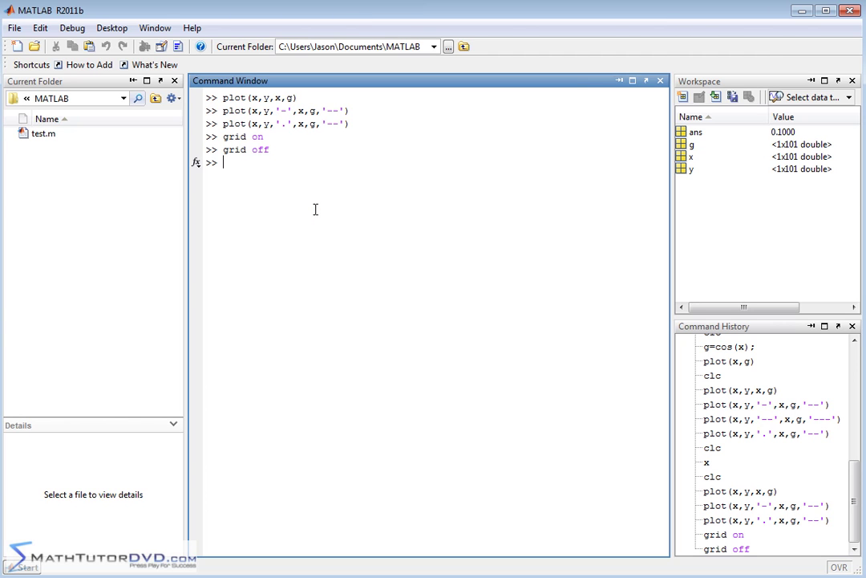
text(legend()
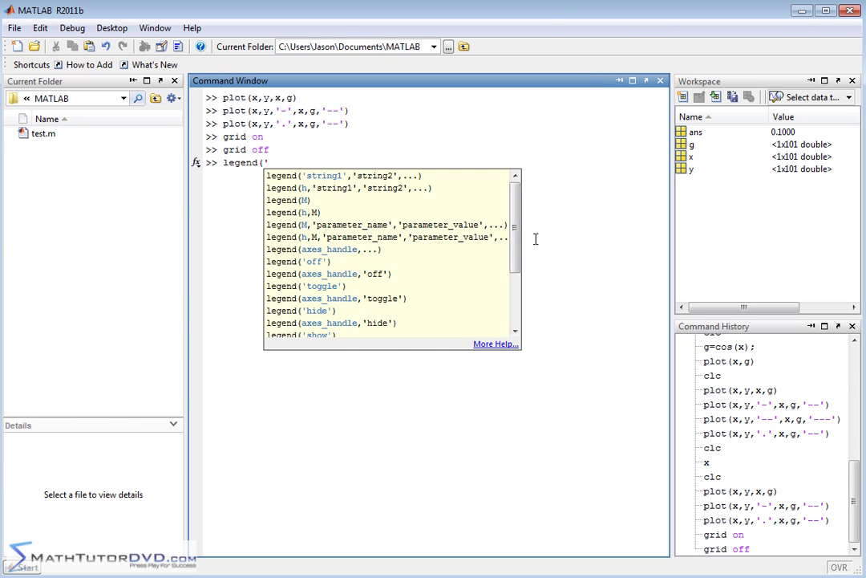
text(Sin(x)',)
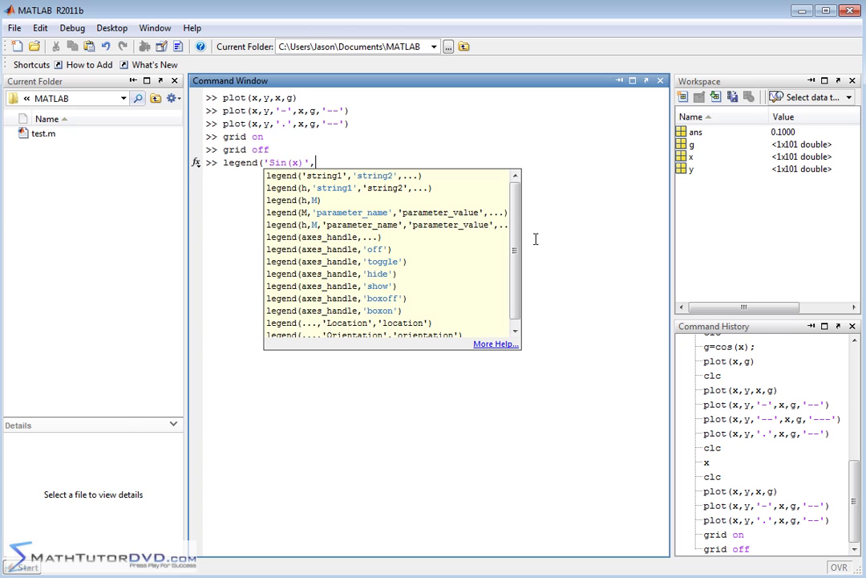
text('Cos(x)'))
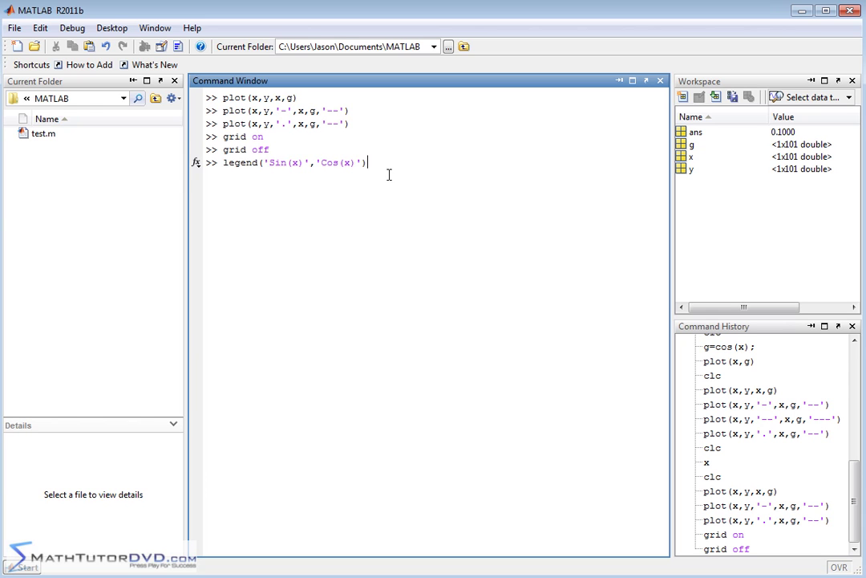
key(Return)
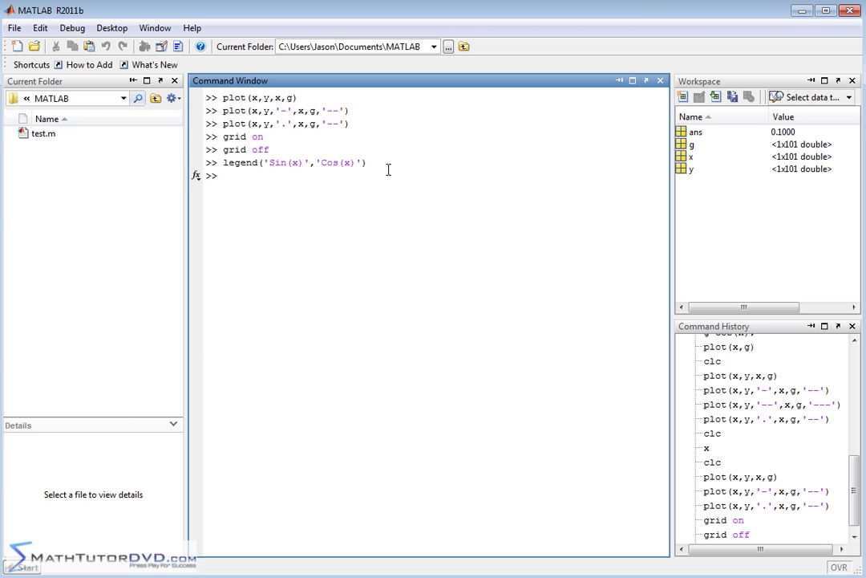
- Use Data Cursor to place tips on Sin(x) and Cos(x), stepping to X 3.9, Y -0.7259
key(alt+Tab)
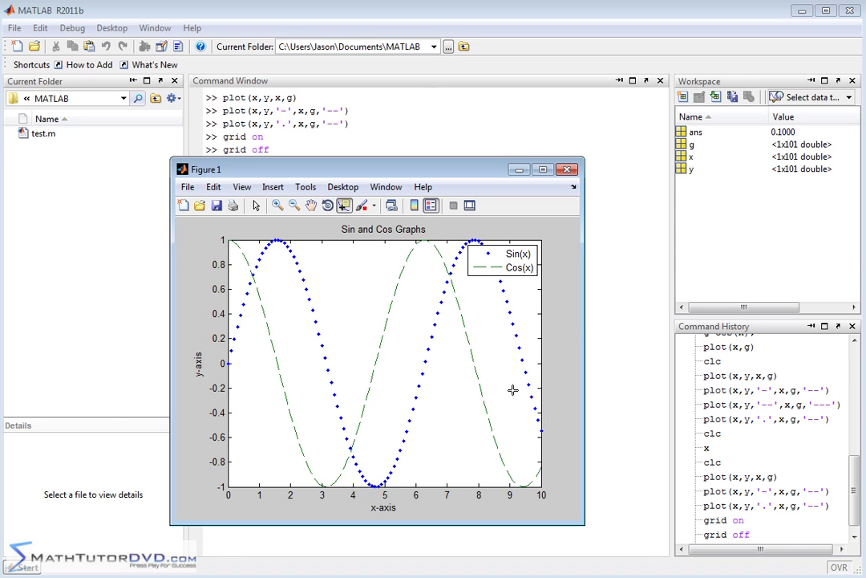
click(345, 207)
click(306, 288)
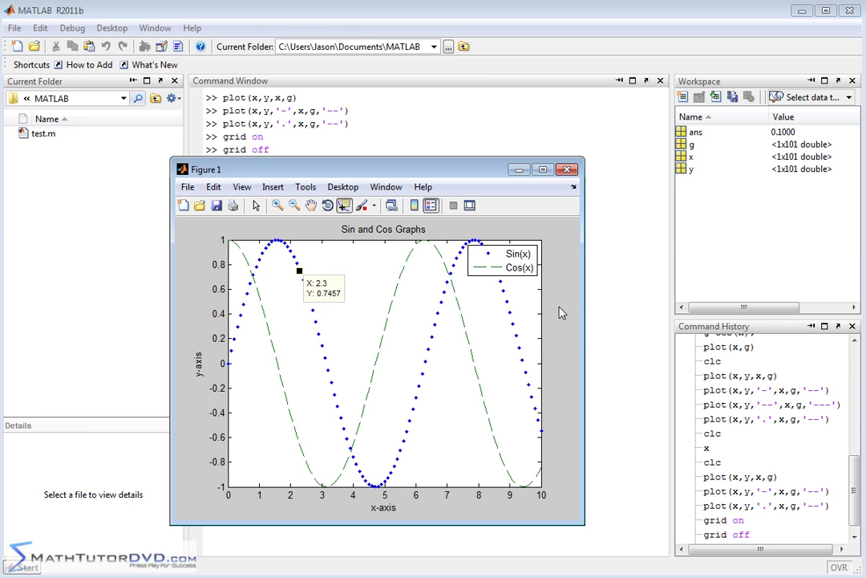
key(Right)
key(Right)
key(Right)
key(Right)
key(Right)
key(Right)
key(Right)
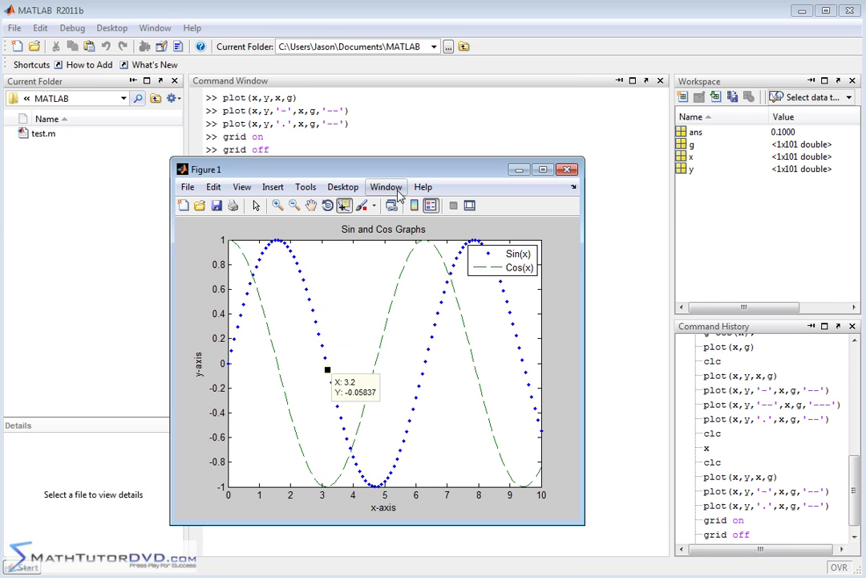
click(400, 275)
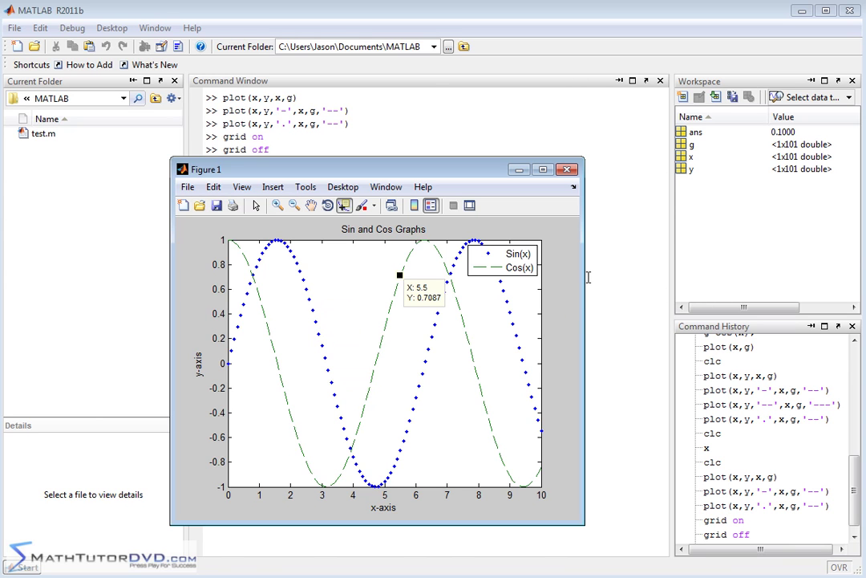
key(Left)
key(Left)
key(Left)
key(Left)
key(Left)
key(Left)
key(Left)
key(Left)
key(Left)
key(Left)
key(Left)
key(Left)
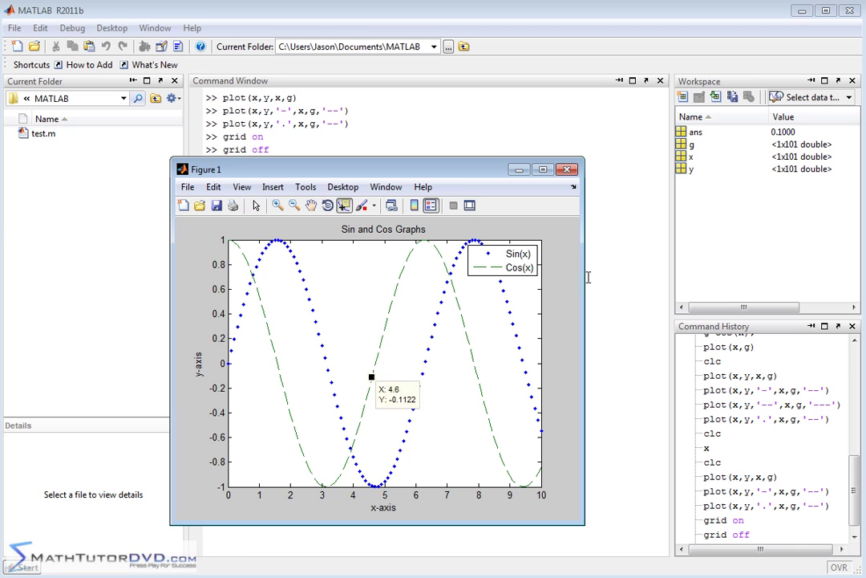
key(Left)
key(Left)
key(Left)
key(Left)
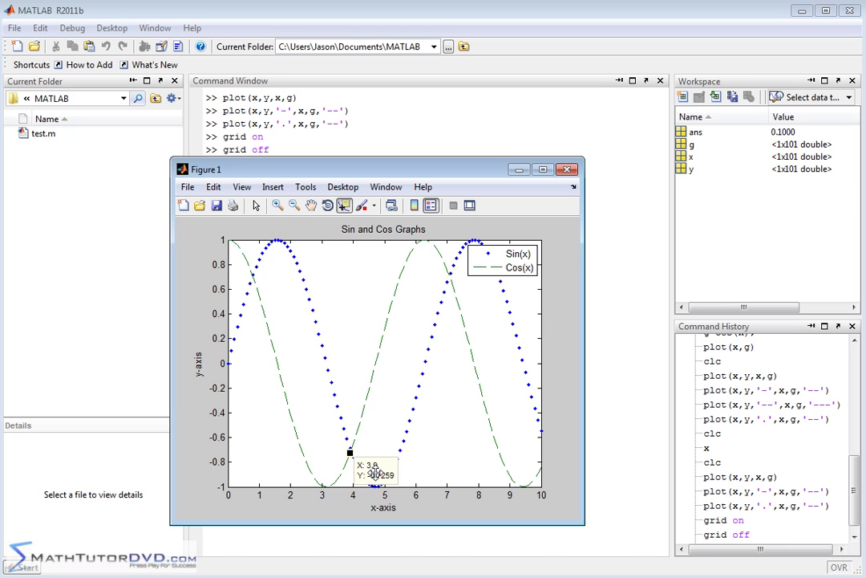
- Zoom in on the region around the data tip, roughly x 3.4–4.6
click(277, 206)
drag(331, 420, 377, 481)
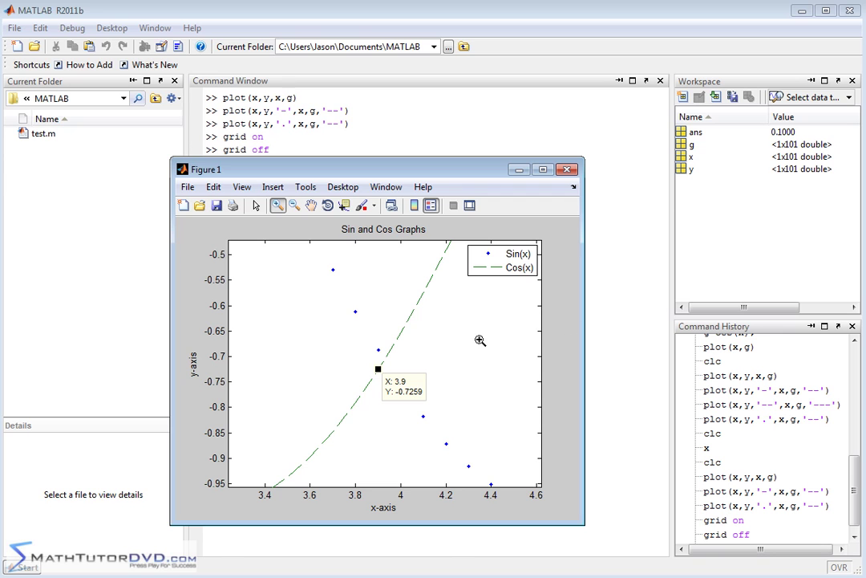
click(547, 318)
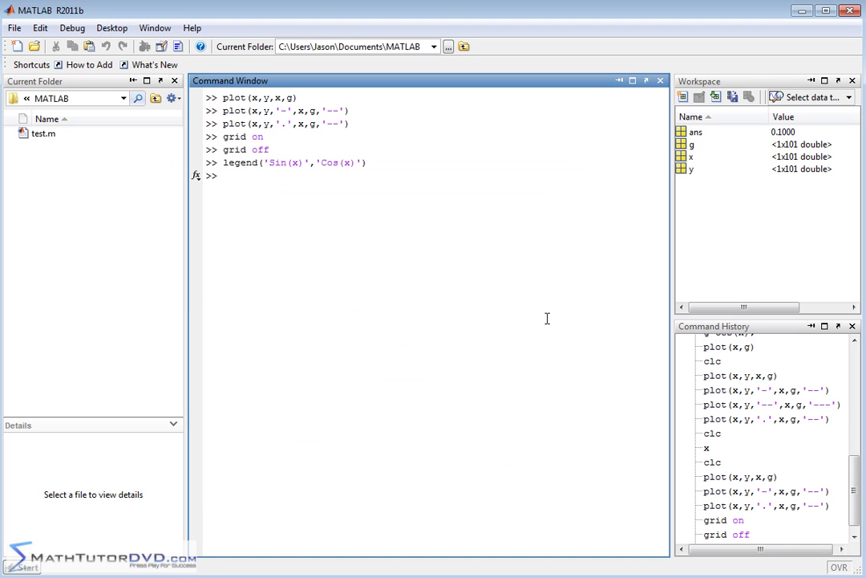
key(alt+Tab)
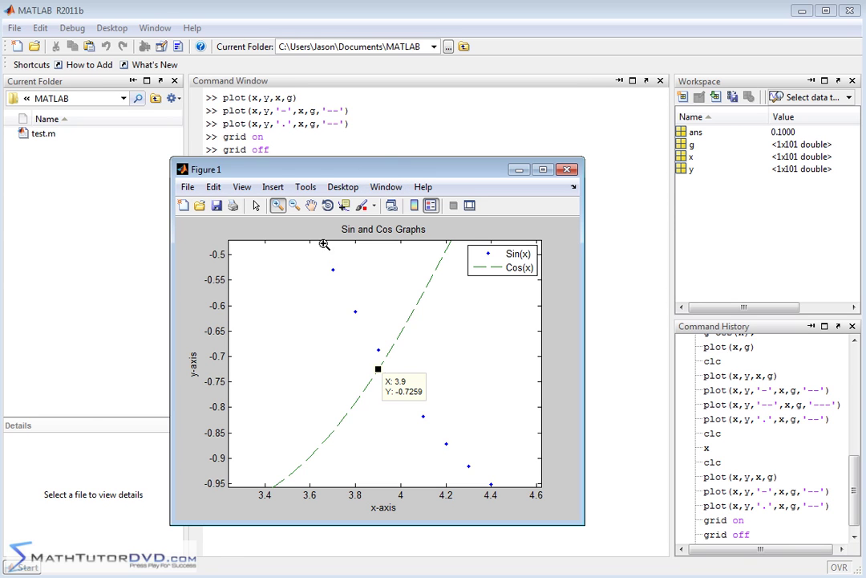
- With Data Cursor reselected, step the Cos(x) data tip to X 3.8, Y -0.791
click(344, 205)
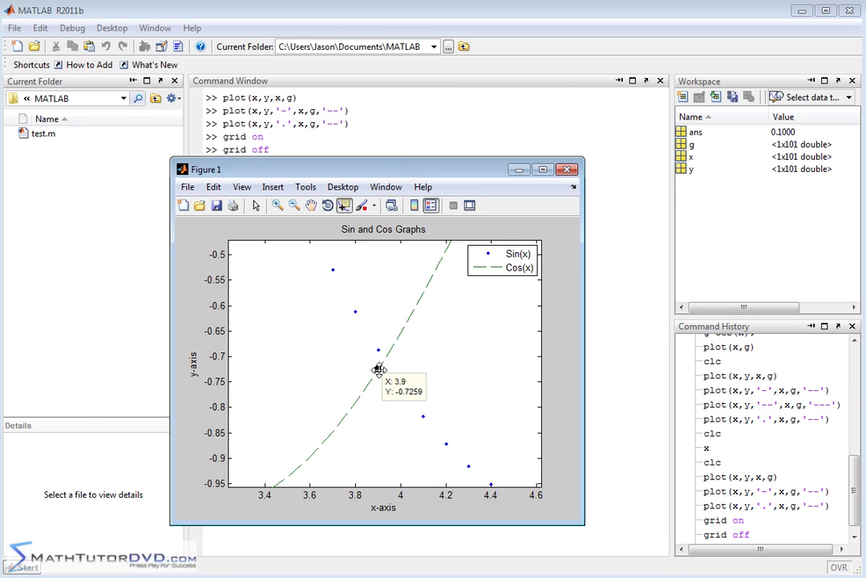
key(Right)
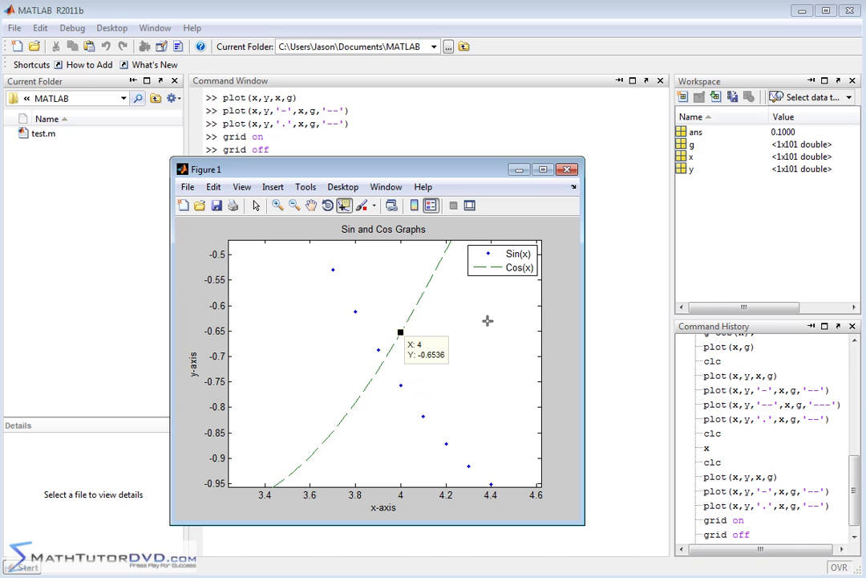
key(Left)
key(Left)
key(Right)
key(Right)
key(Left)
key(Left)
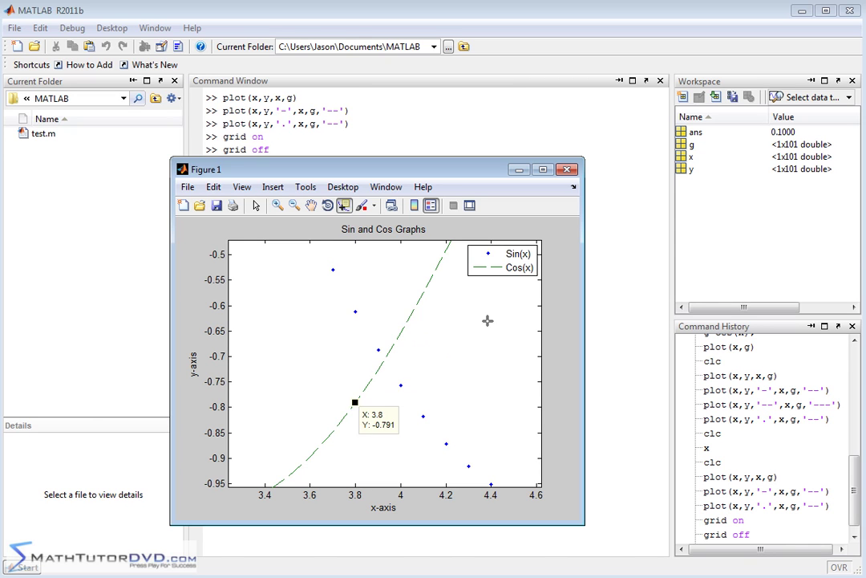
key(Right)
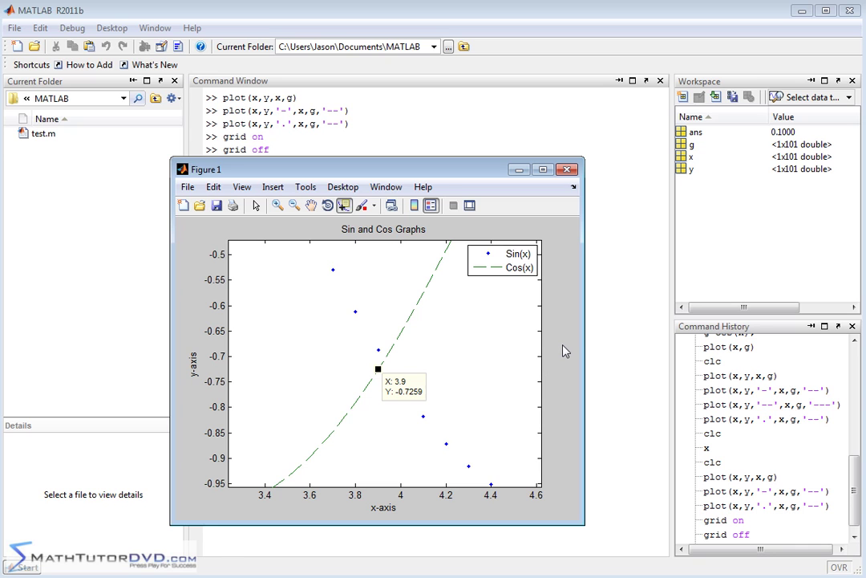
key(Right)
key(Left)
key(Left)
key(Right)
key(Right)
key(Left)
key(Right)
key(Right)
key(Left)
key(Left)
key(Left)
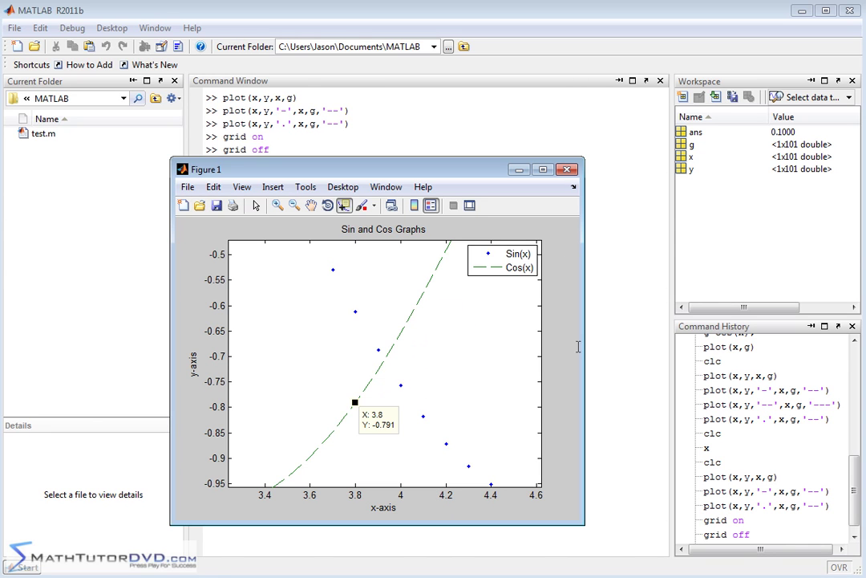
- Zoom out repeatedly until both curves span the full x range 0–10
click(294, 206)
click(377, 360)
click(375, 360)
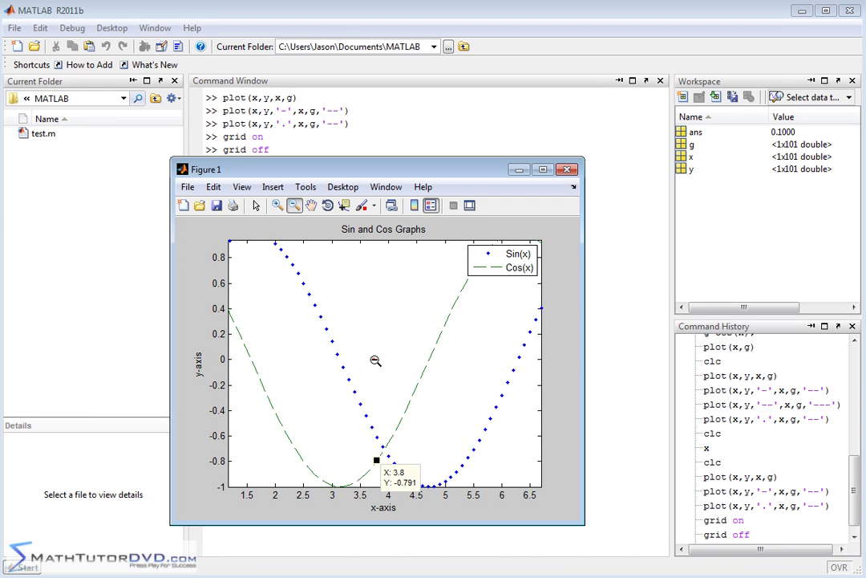
click(375, 360)
click(374, 359)
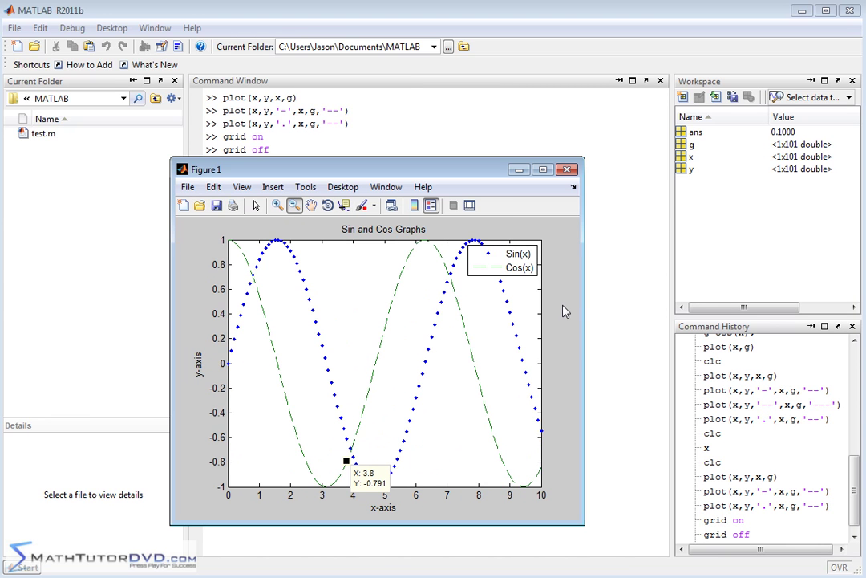